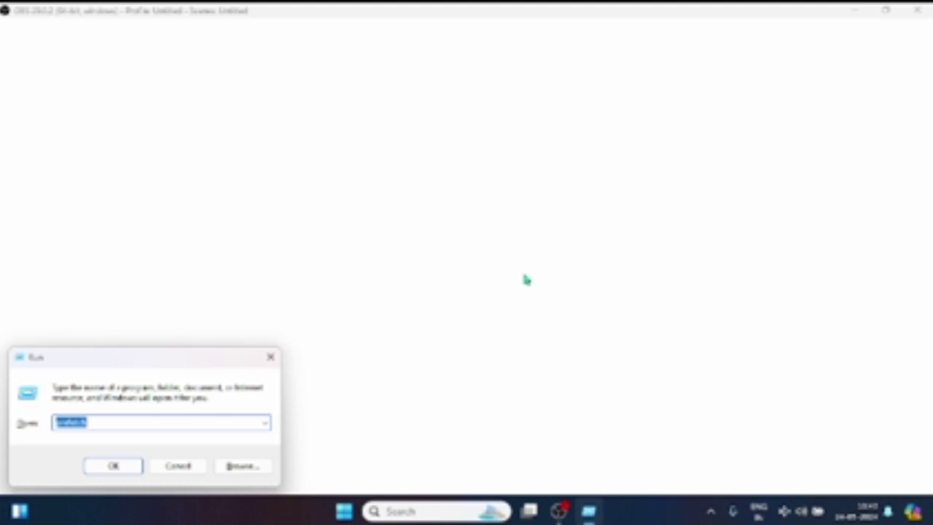
Step: Launch Disk Cleanup through the Run prompt and have it scan the Windows (C:) drive
key("Down")
key("Down")
key("Home")
key("Return")
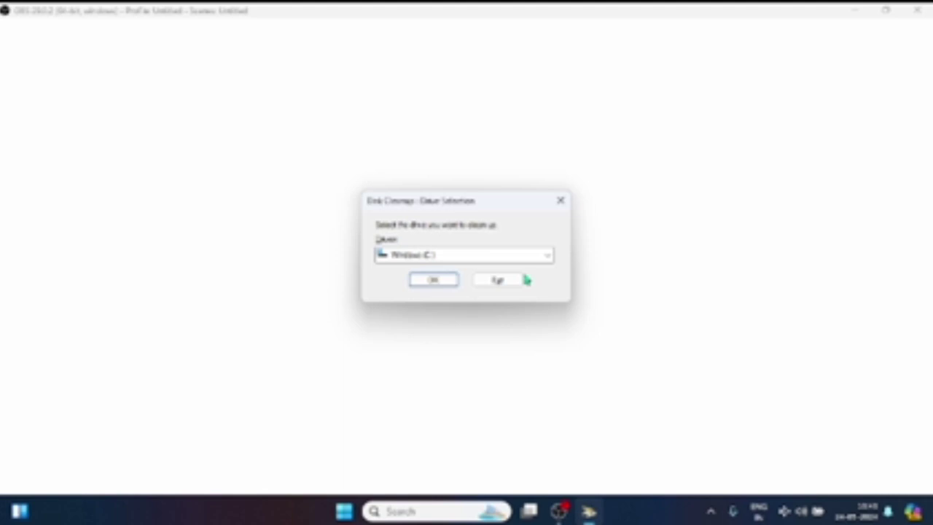
left_click(523, 278)
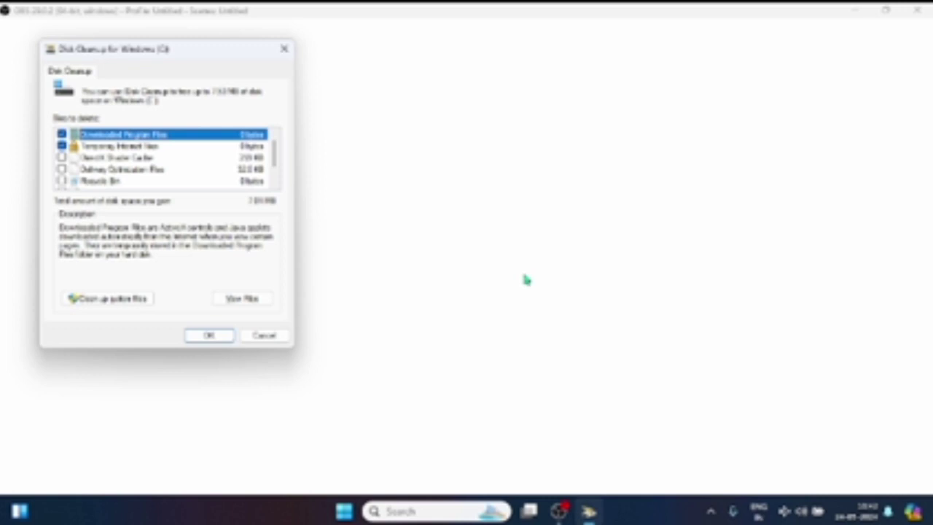
Step: Mark DirectX Shader Cache, Delivery Optimization Files, Recycle Bin and Temporary files for deletion as well
key("Down")
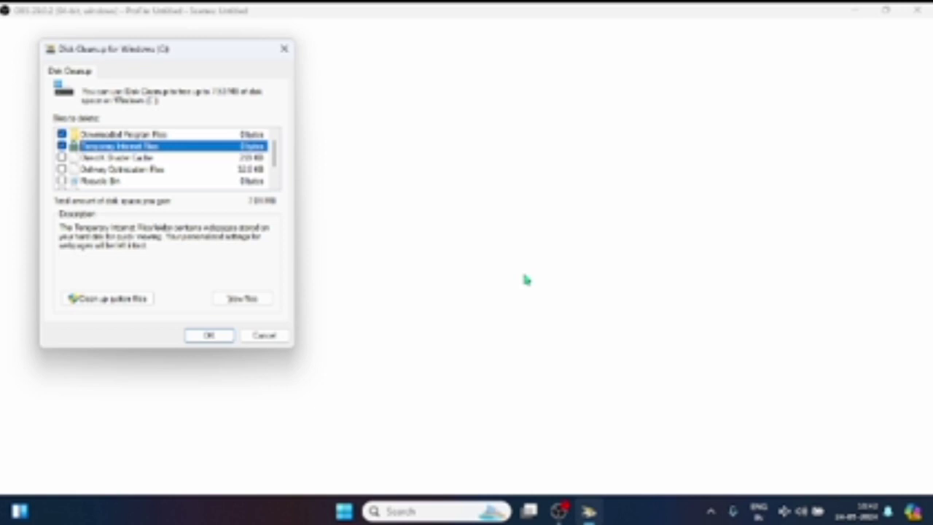
key("Down")
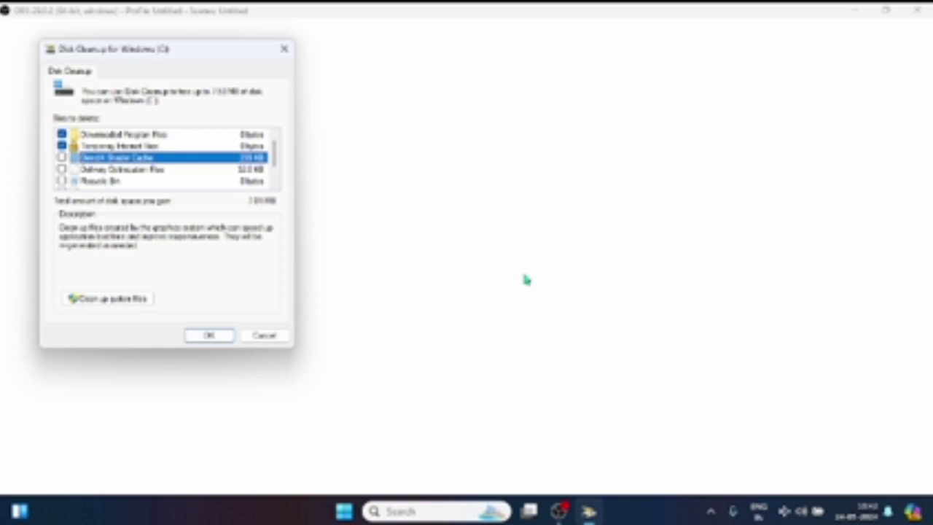
key("space")
key("Down")
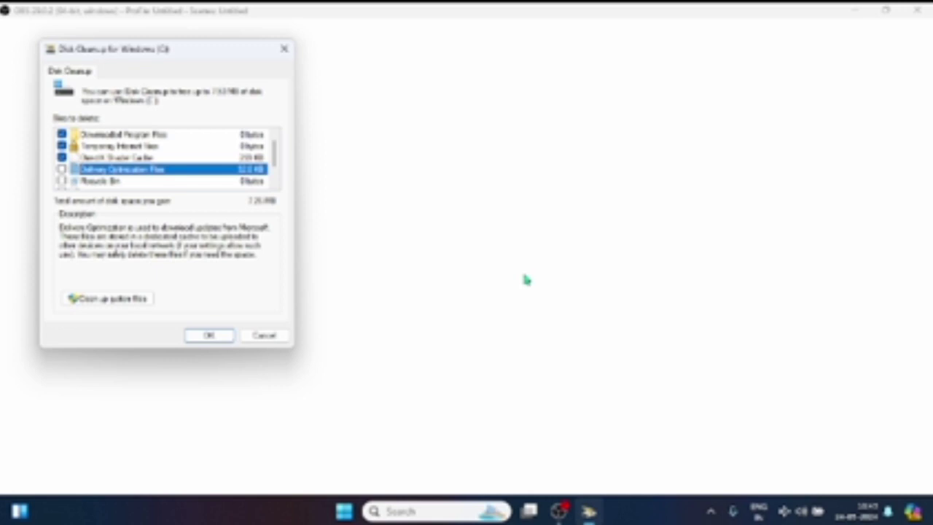
key("space")
key("Down")
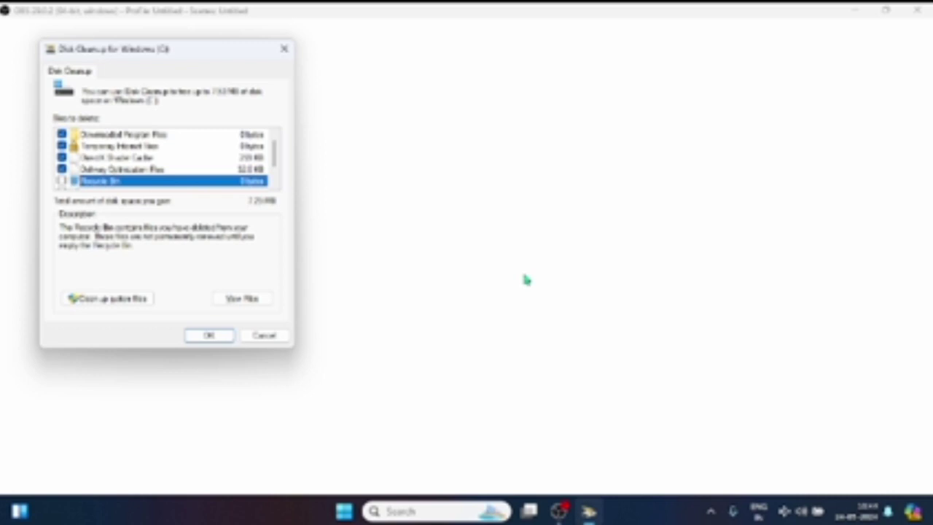
key("space")
key("Down")
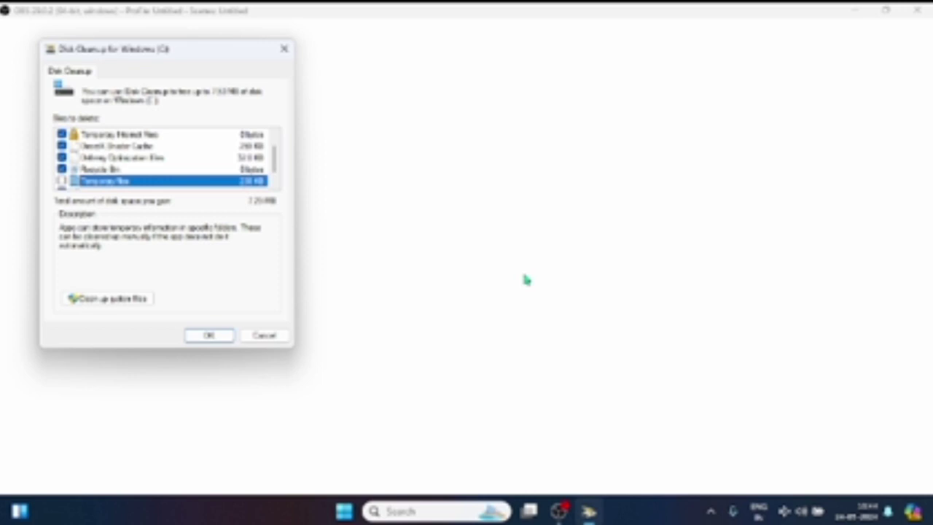
key("space")
key("Down")
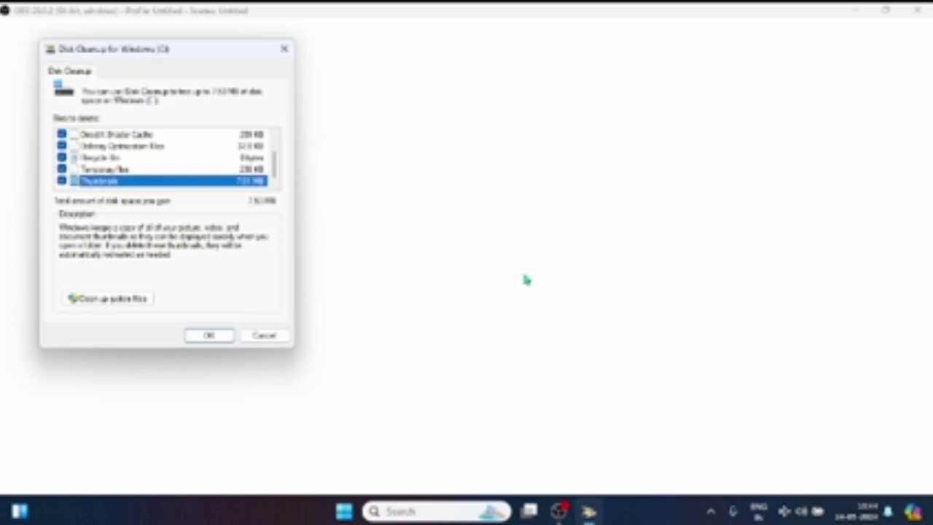
key("Up")
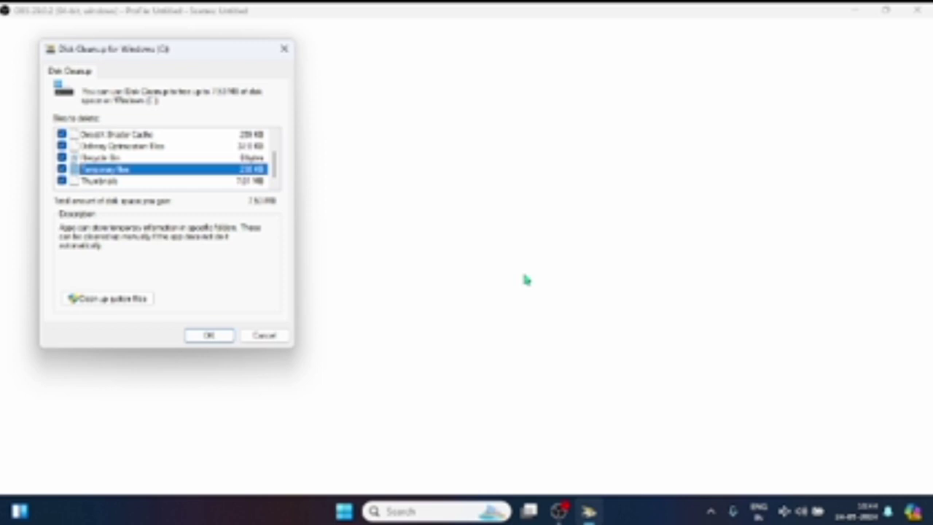
key("Up")
key("Down")
key("Down")
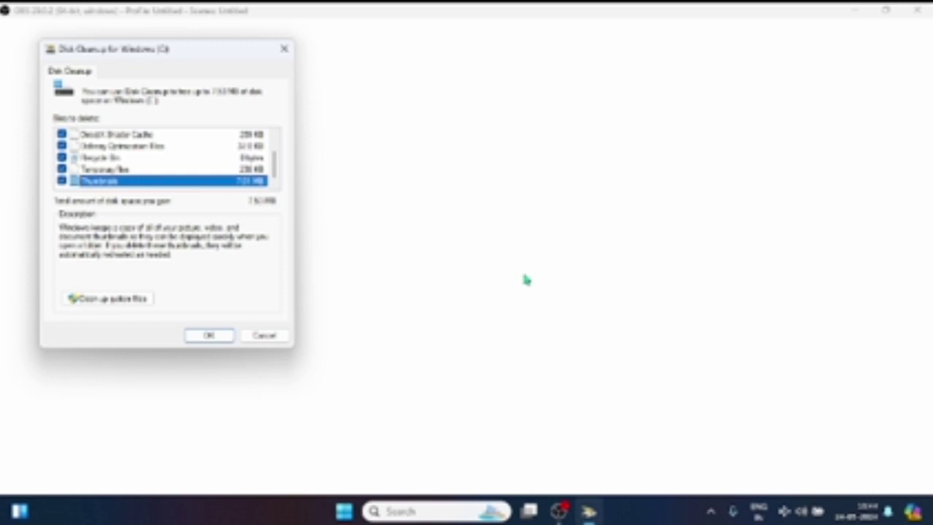
Step: Start the cleanup of the selected file categories and confirm permanently deleting the files
key("Tab")
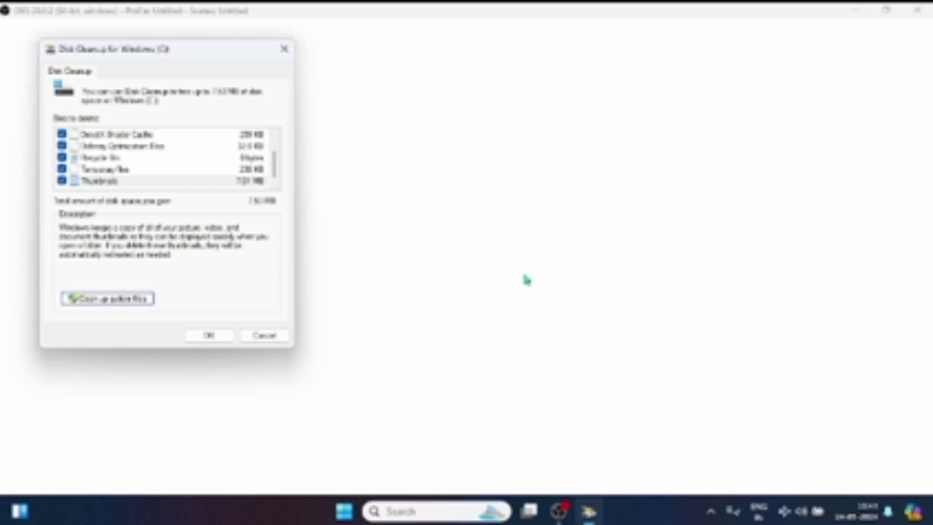
key("Tab")
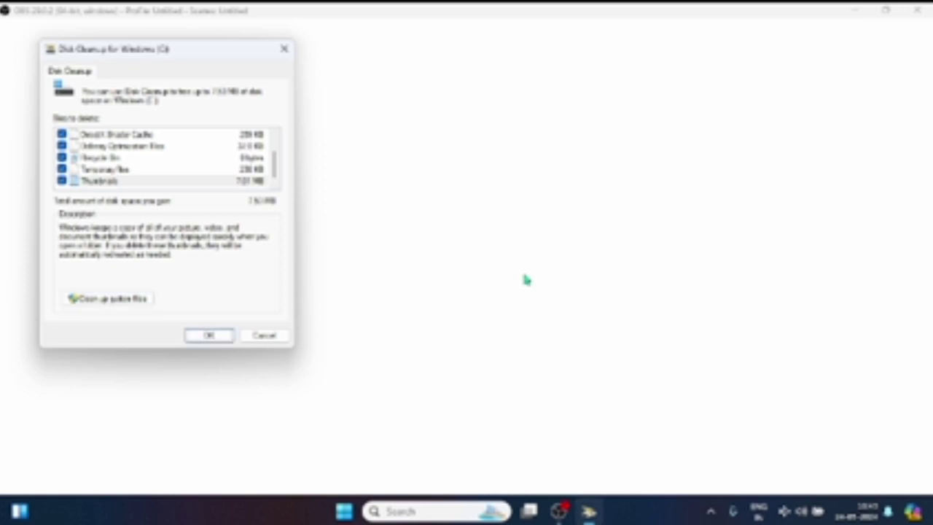
key("Return")
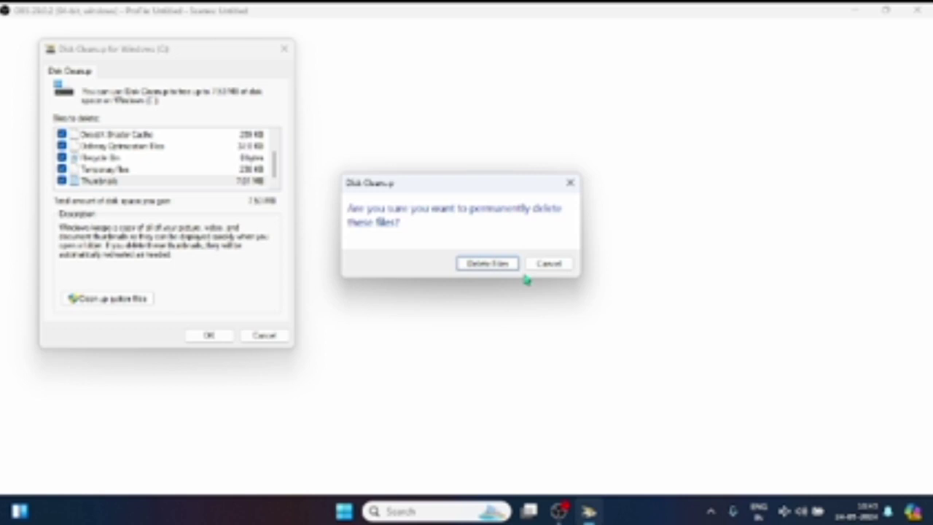
key("Tab")
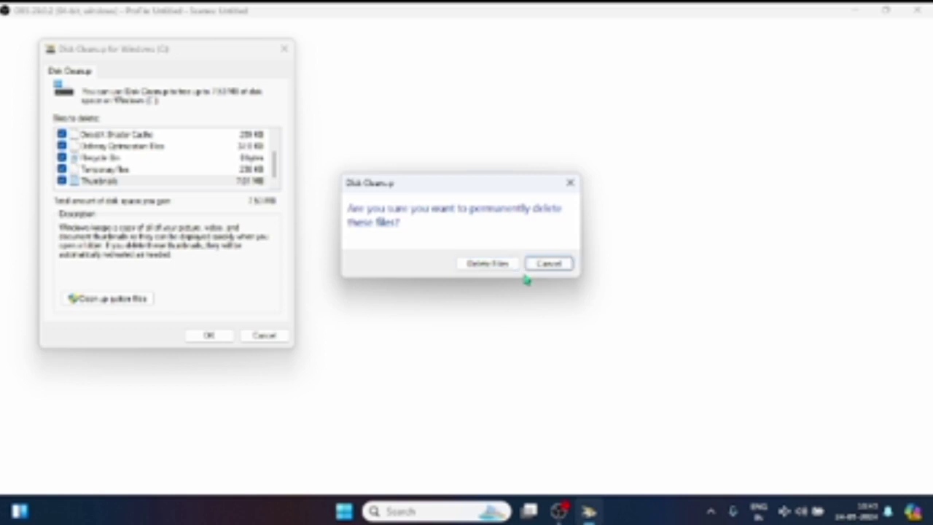
key("shift+Tab")
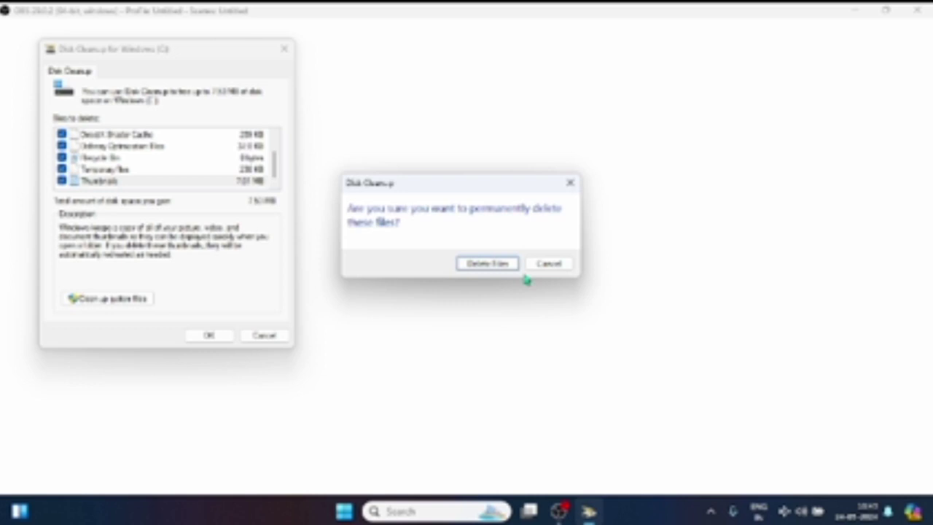
key("Return")
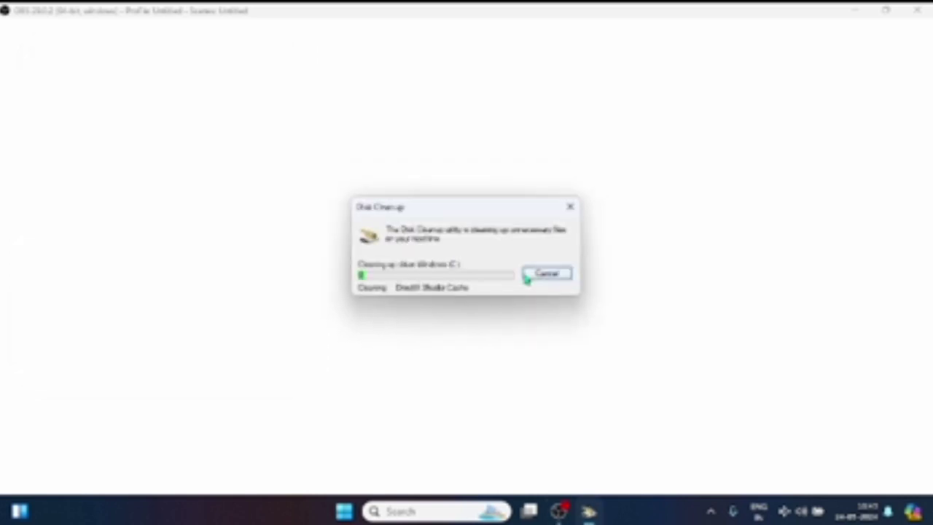
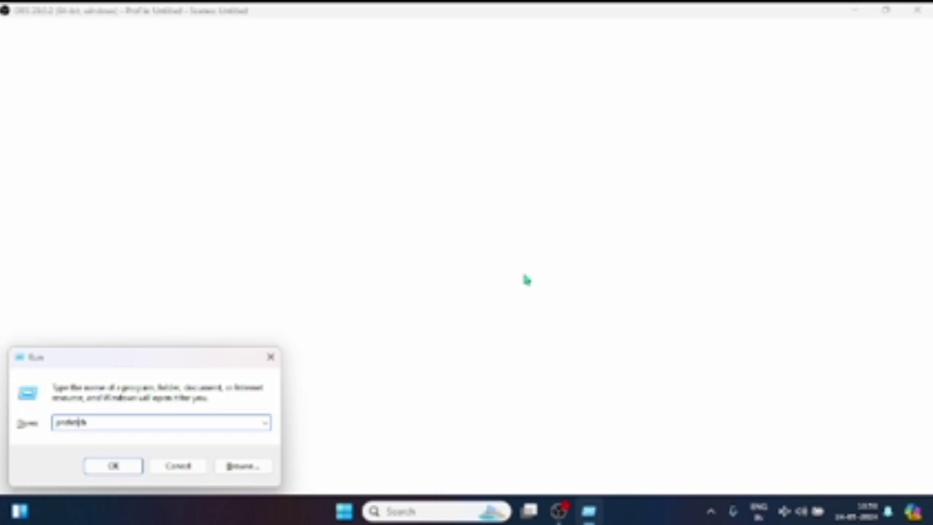
Step: Open the Windows Prefetch folder through the Run prompt and permanently delete all files in it
key("Return")
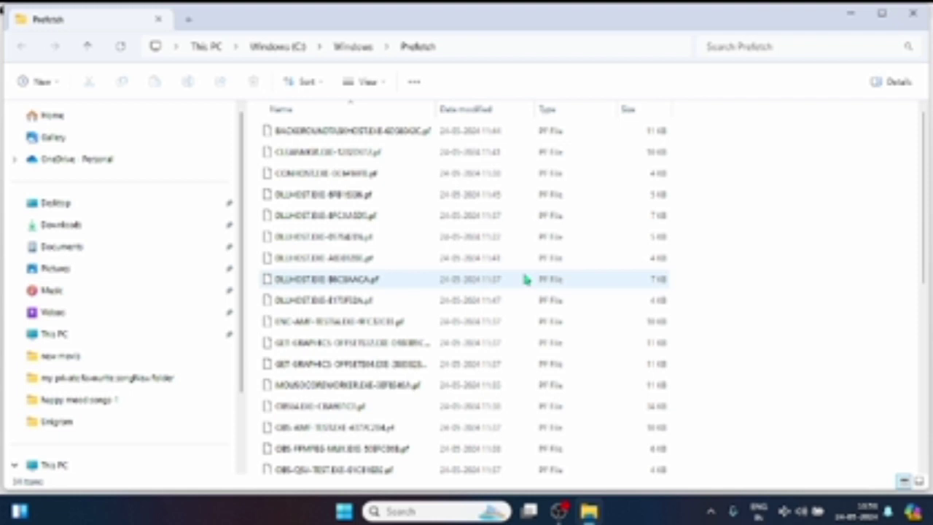
key("super")
key("super")
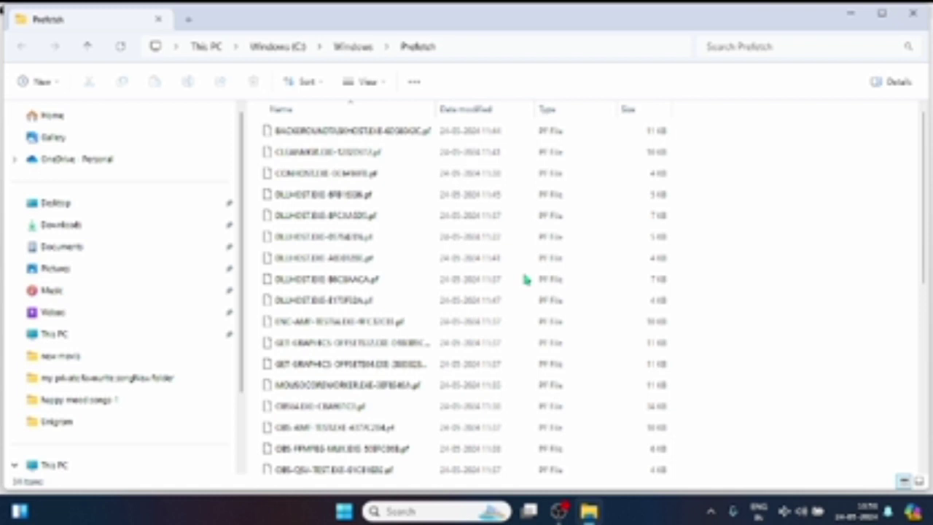
key("Down")
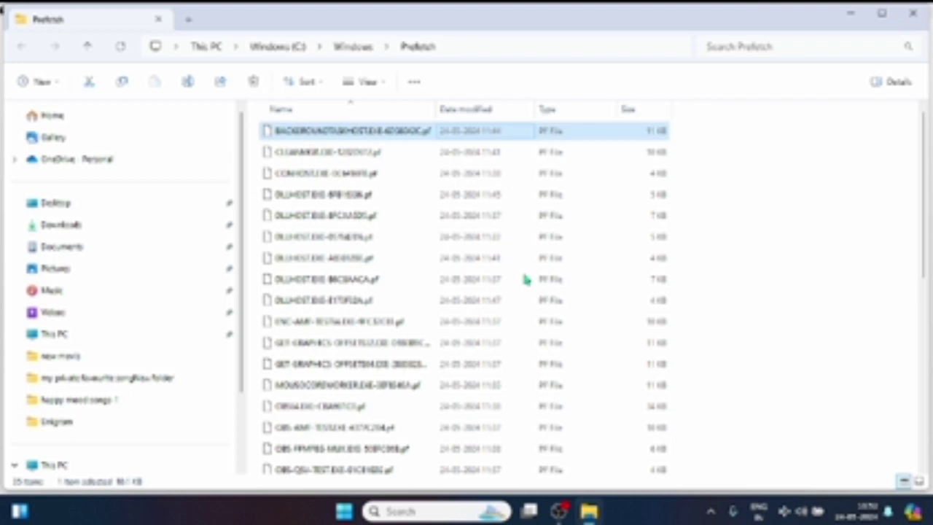
key("ctrl+a")
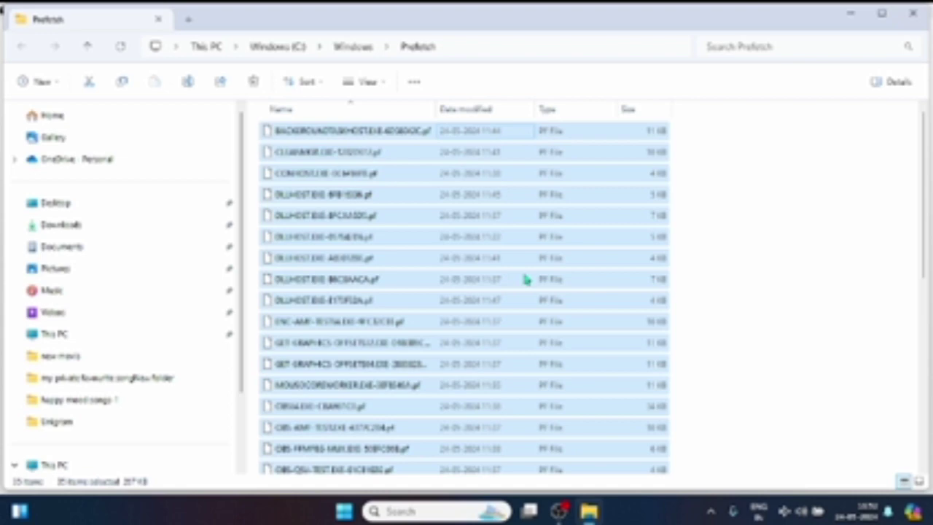
key("shift+Delete")
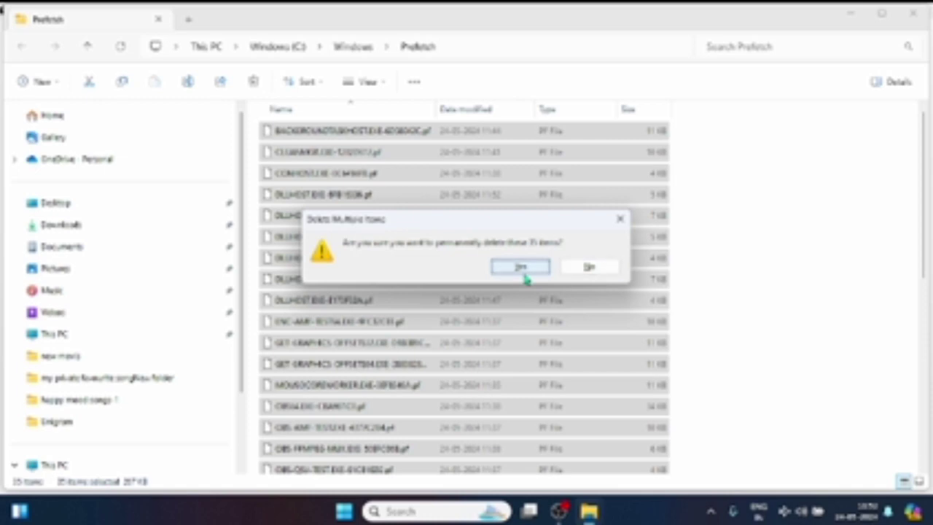
left_click(523, 275)
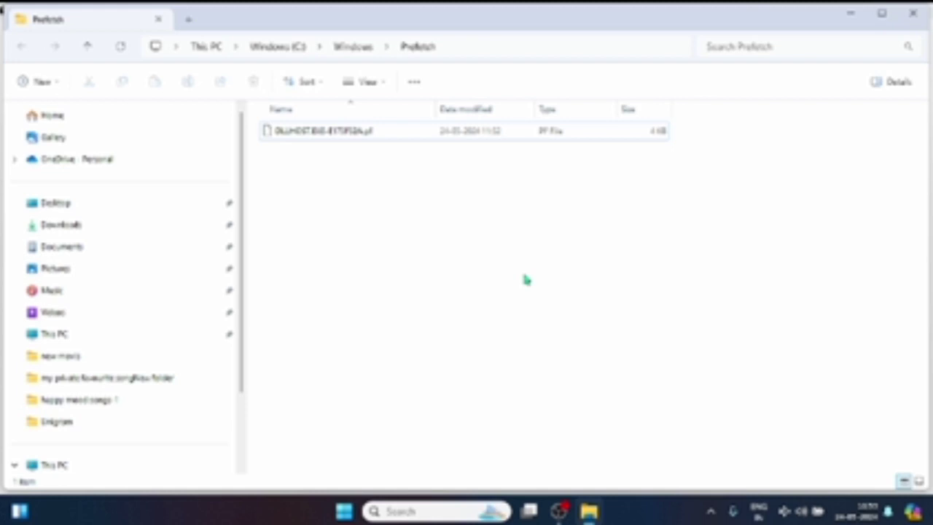
Step: Close the File Explorer window showing the Prefetch folder
key("alt+space")
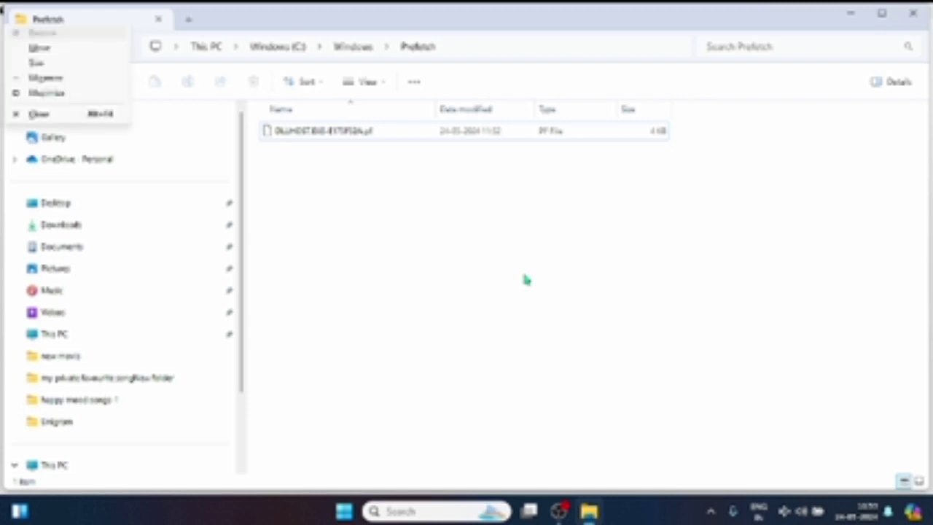
key("Up")
key("Return")
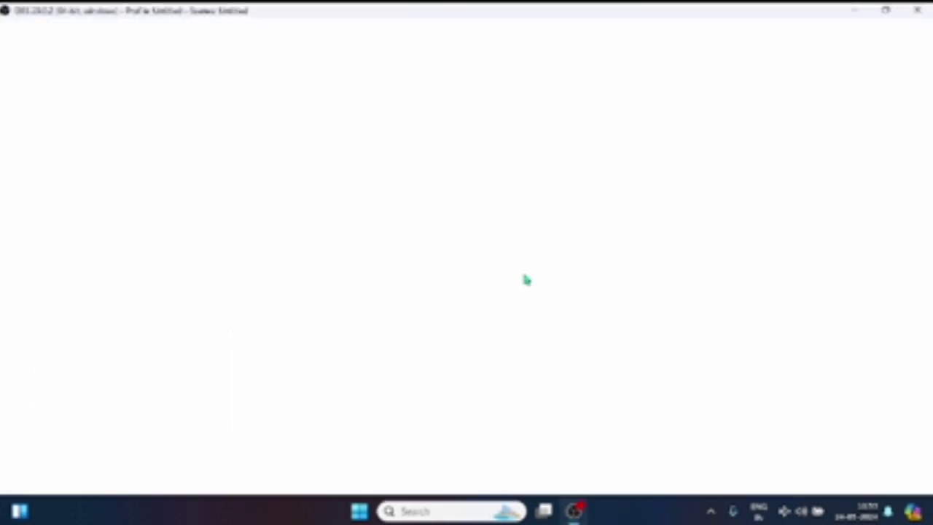